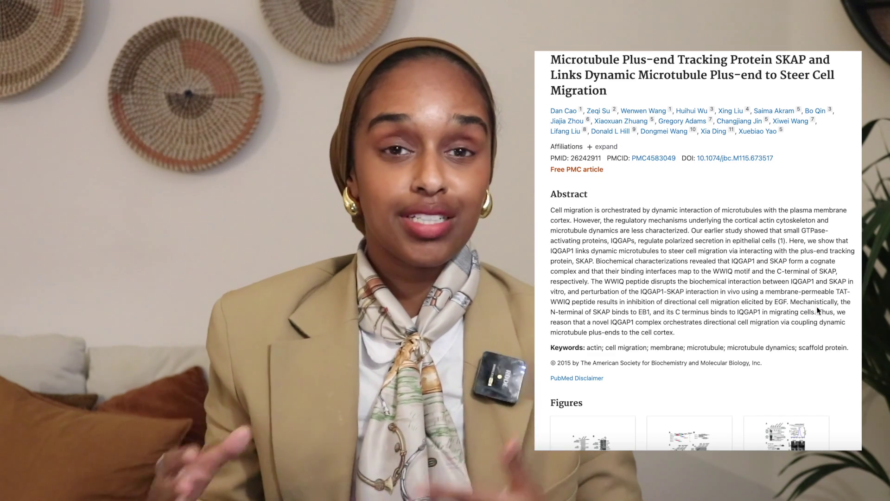
left_click_drag(818, 311, 822, 332)
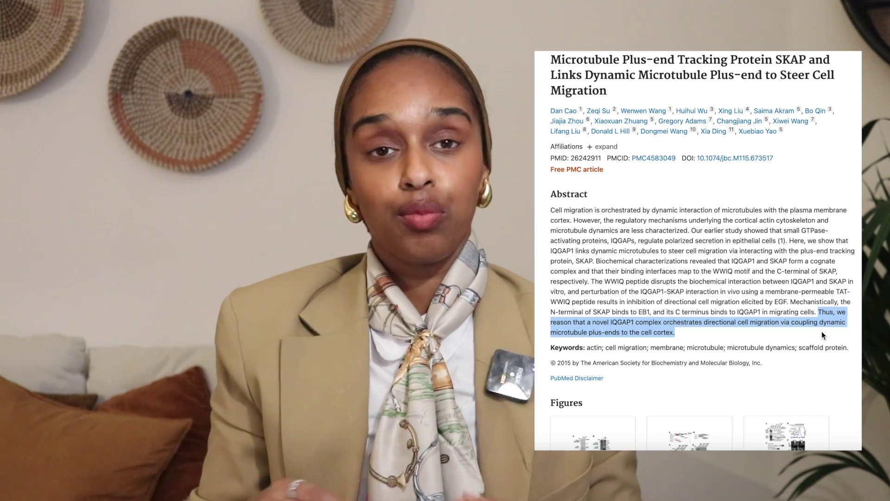
scroll(822, 331, "up", 1)
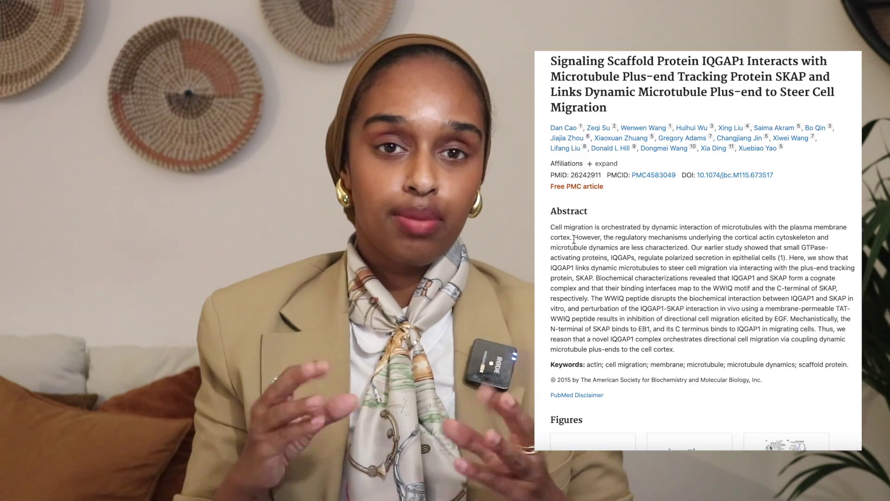
left_click_drag(573, 237, 691, 247)
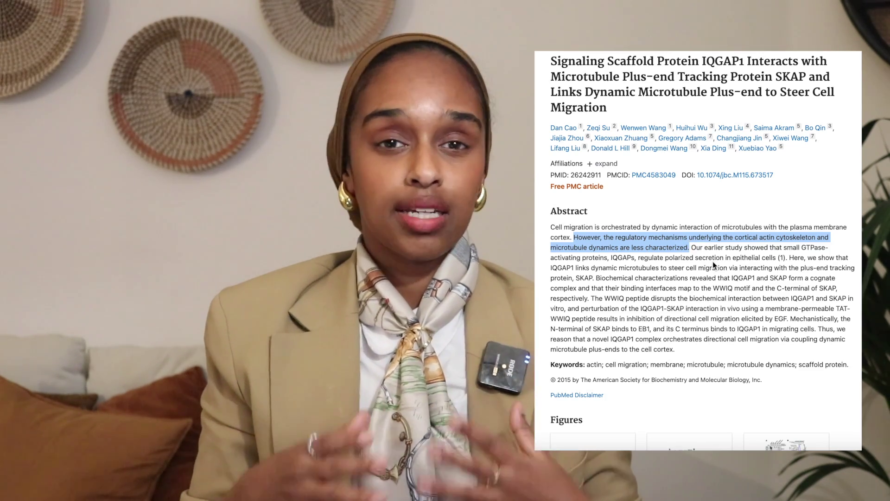
left_click(713, 261)
scroll(738, 271, "down", 1)
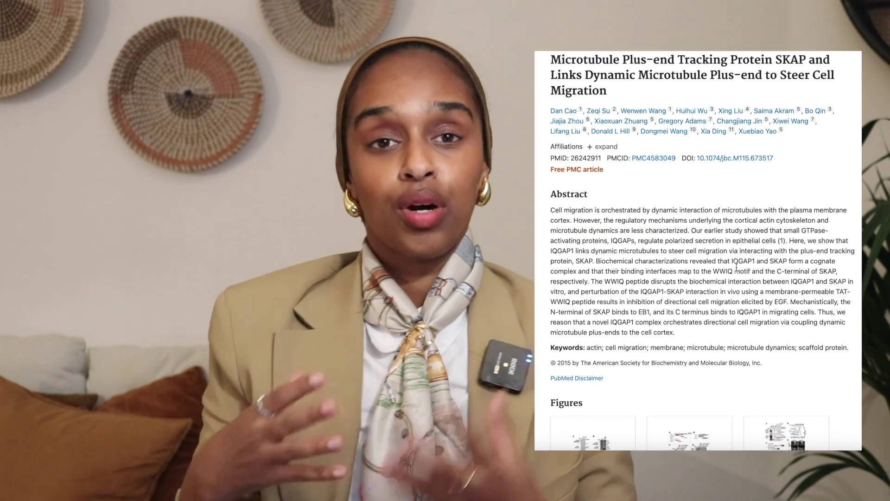
left_click_drag(789, 241, 627, 265)
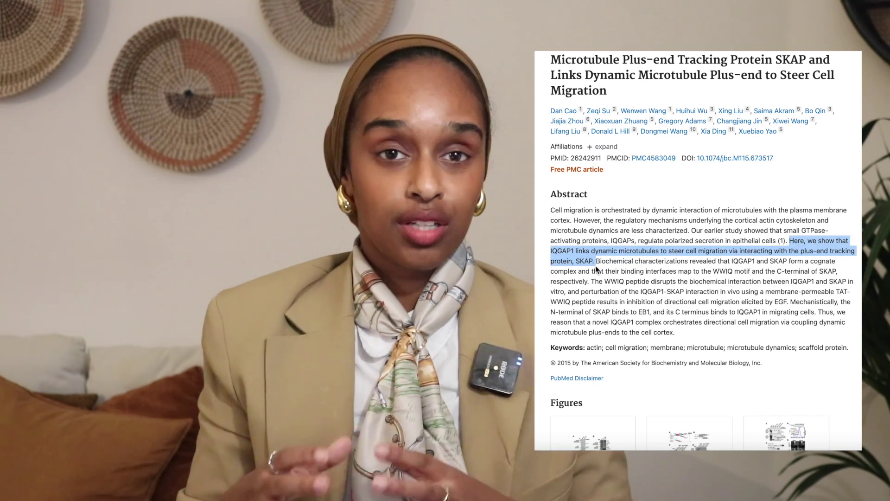
left_click(699, 278)
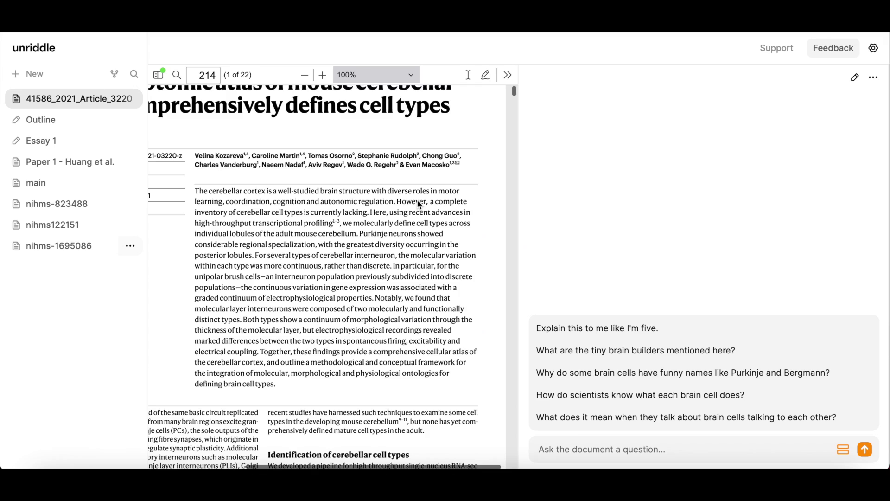
Zoom the cerebellar cell-types paper to 111% and scroll to its introduction.
scroll(419, 204, "down", 1)
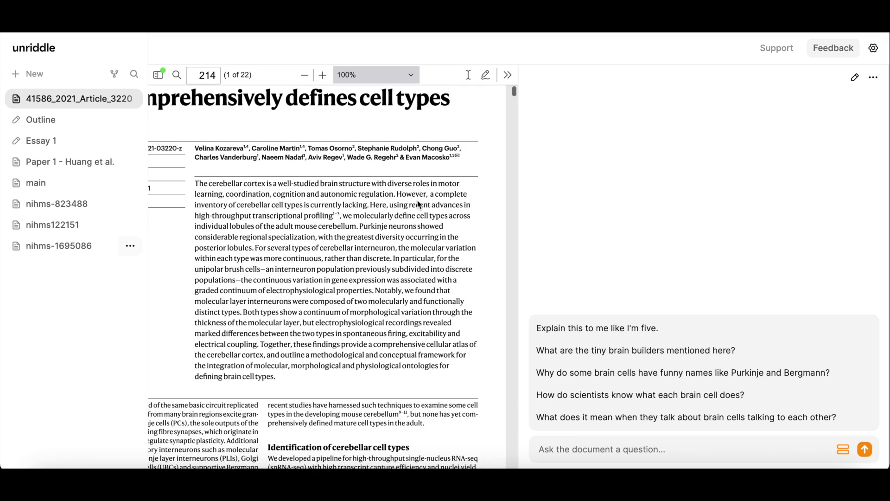
scroll(419, 205, "down", 5)
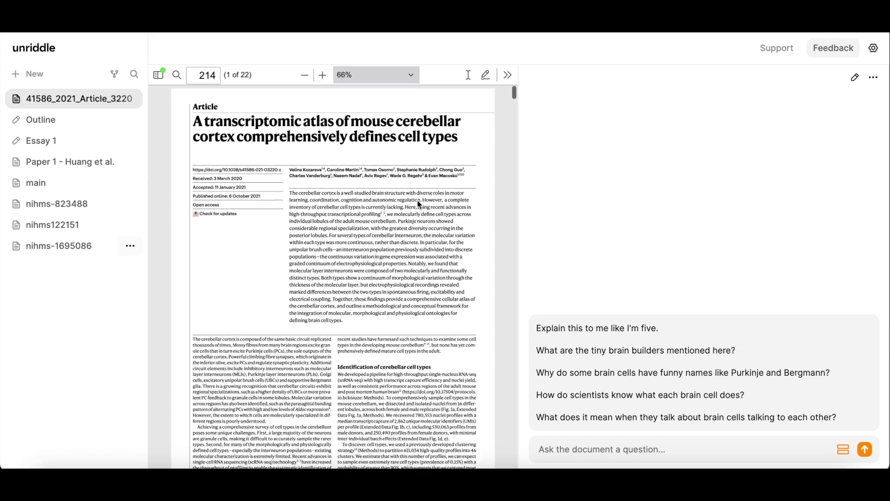
scroll(417, 200, "down", 5)
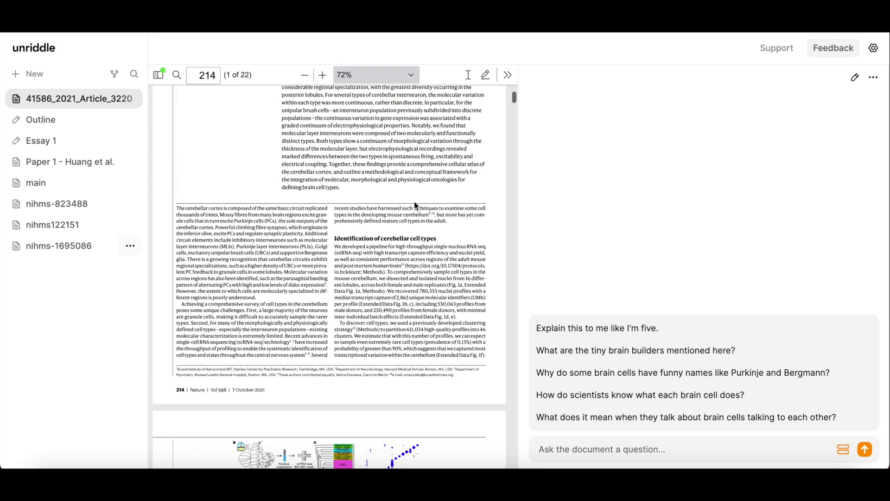
scroll(294, 270, "up", 3)
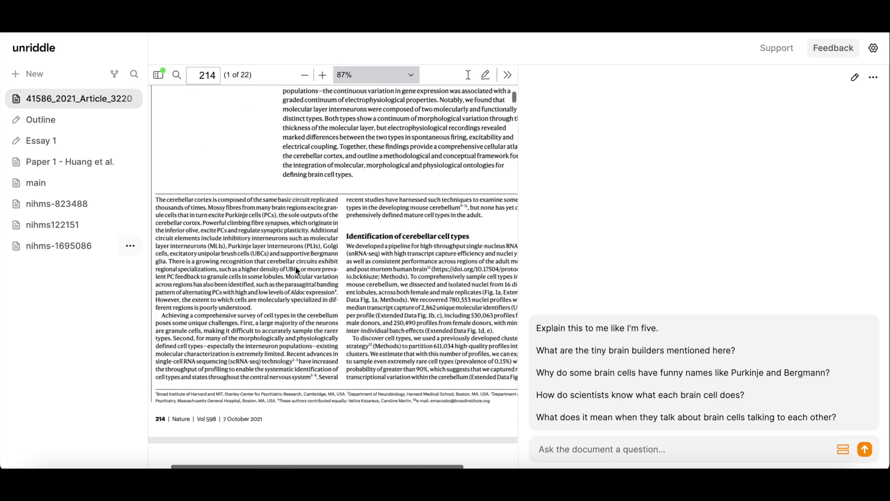
scroll(298, 271, "up", 3)
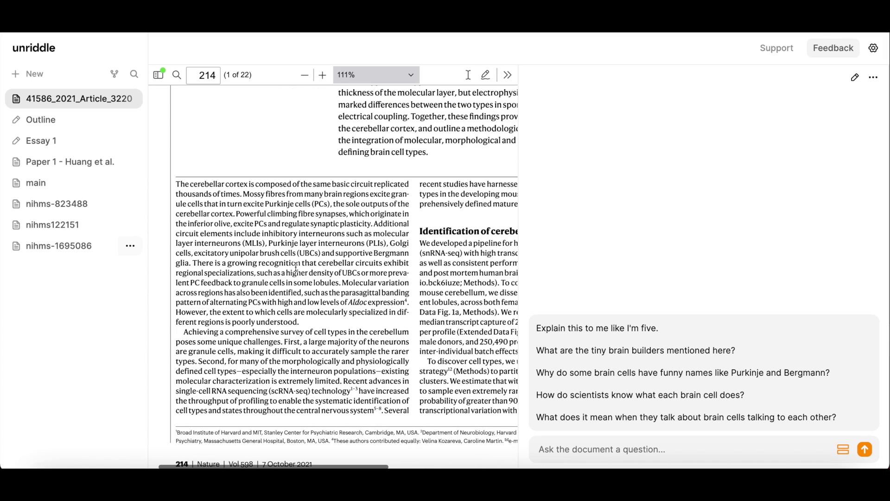
scroll(296, 268, "right", 5)
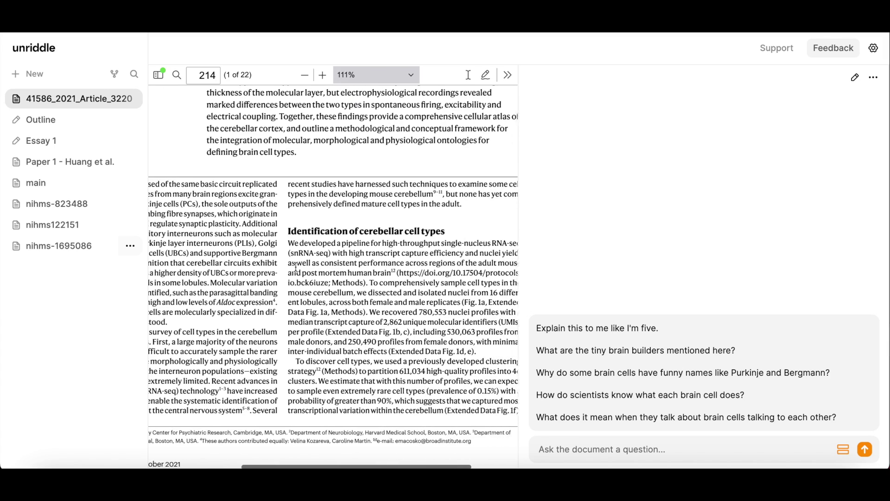
Ask for a like-I'm-five explanation, then ask what the tiny brain builders are.
left_click(605, 328)
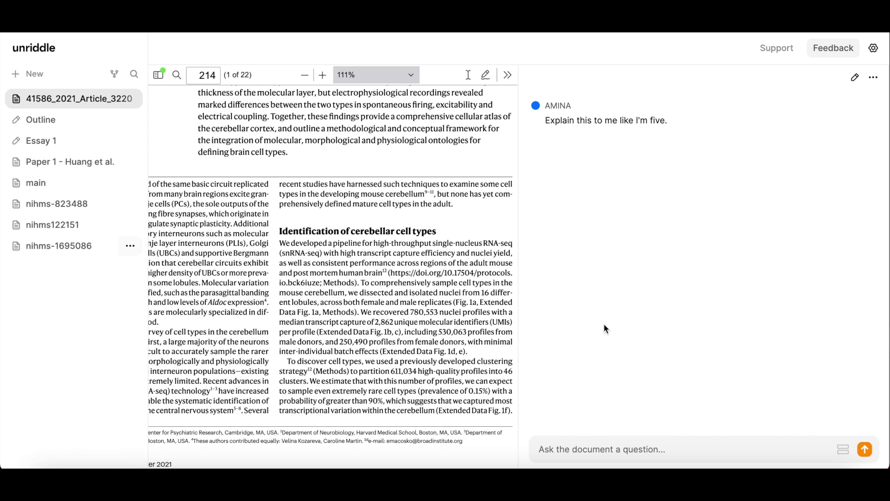
scroll(424, 334, "down", 1)
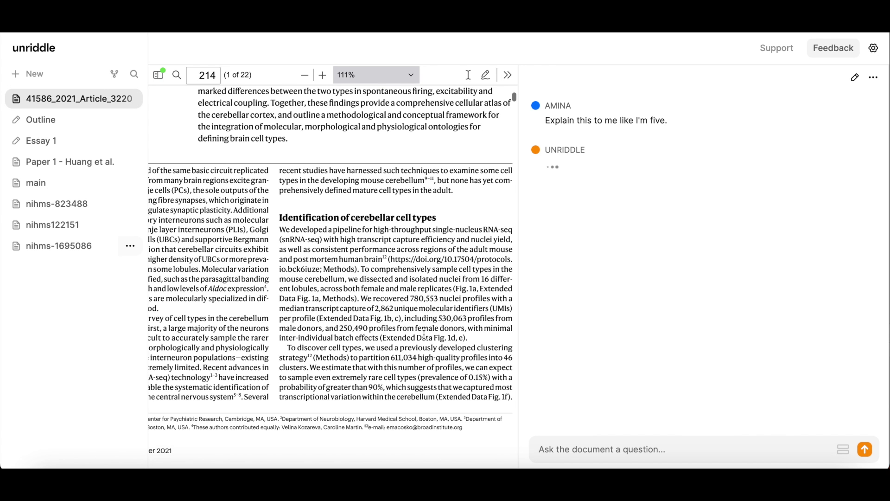
scroll(424, 334, "down", 2)
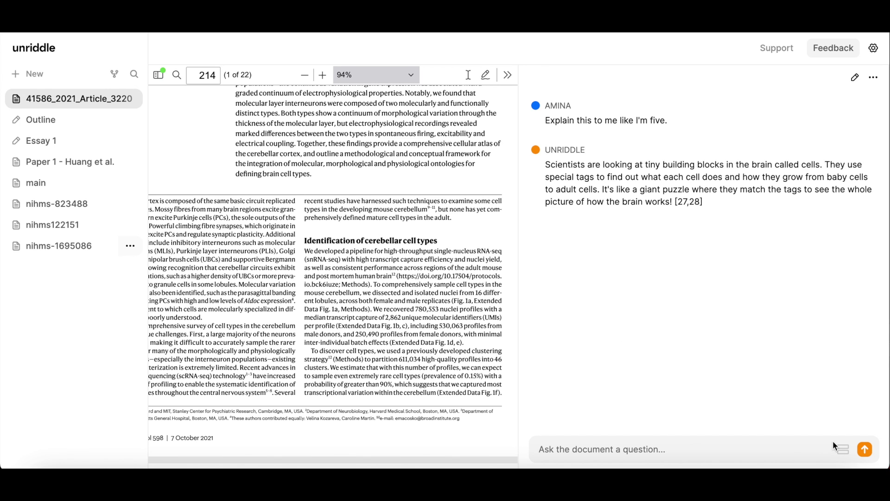
left_click(842, 450)
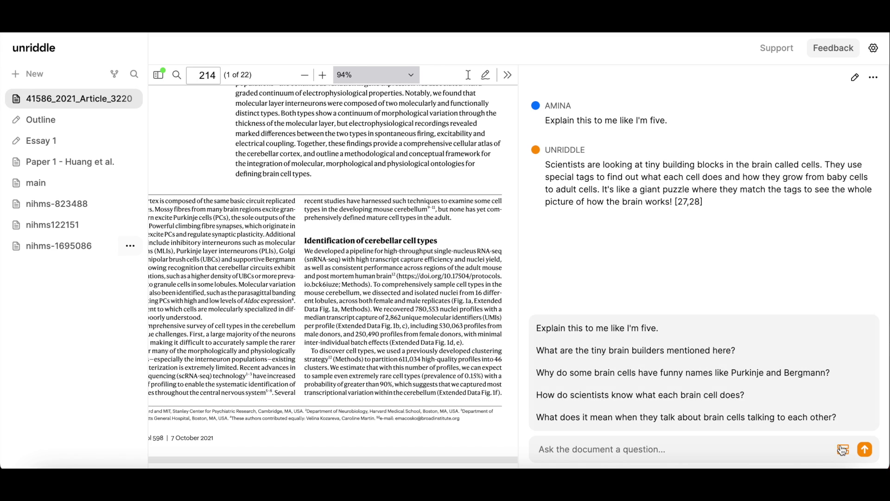
left_click(653, 362)
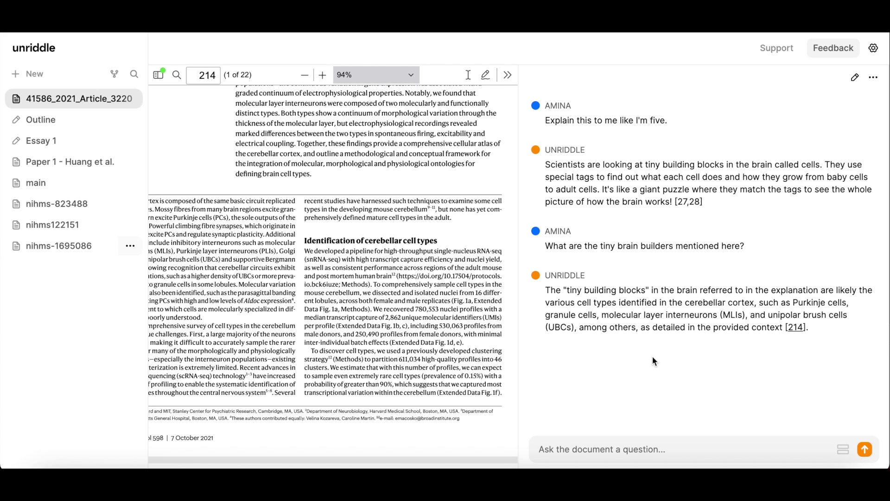
Ask the suggested questions on the Purkinje and Bergmann names and on brain cells talking.
left_click(843, 449)
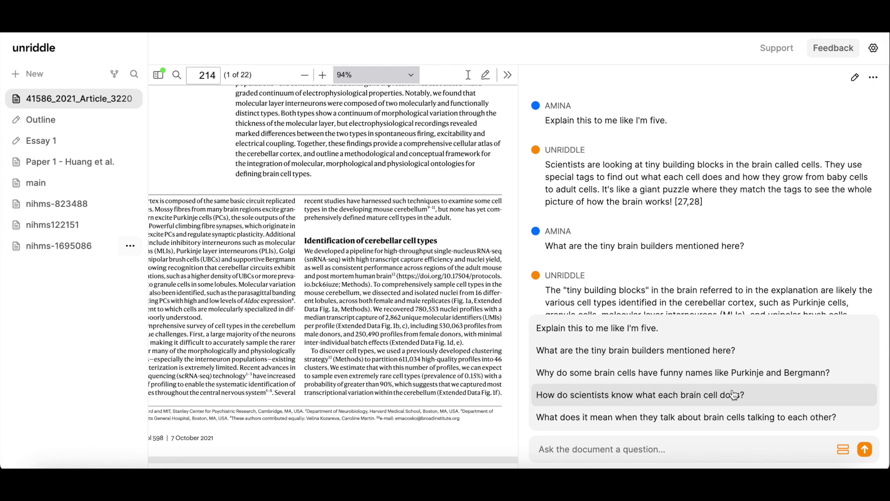
left_click(742, 373)
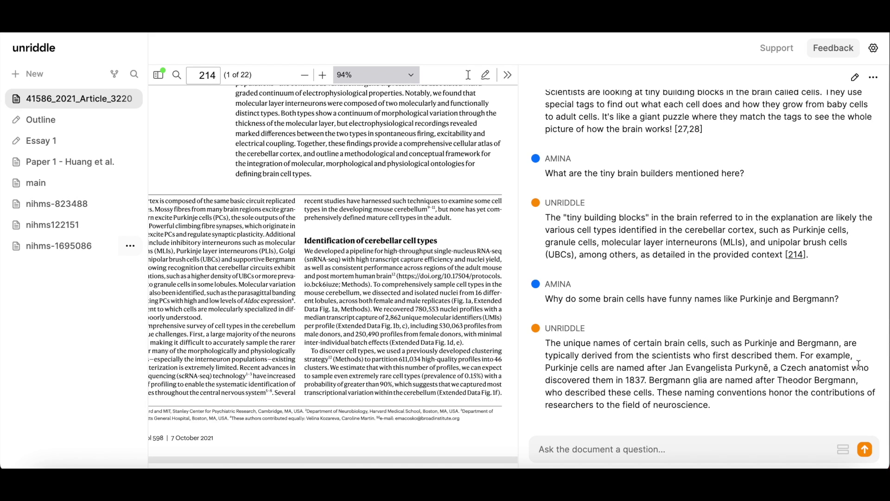
left_click(843, 450)
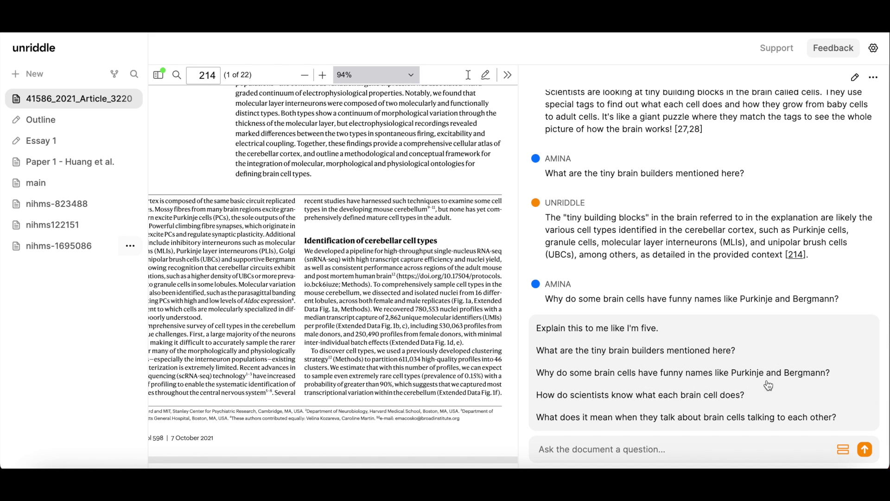
left_click(761, 424)
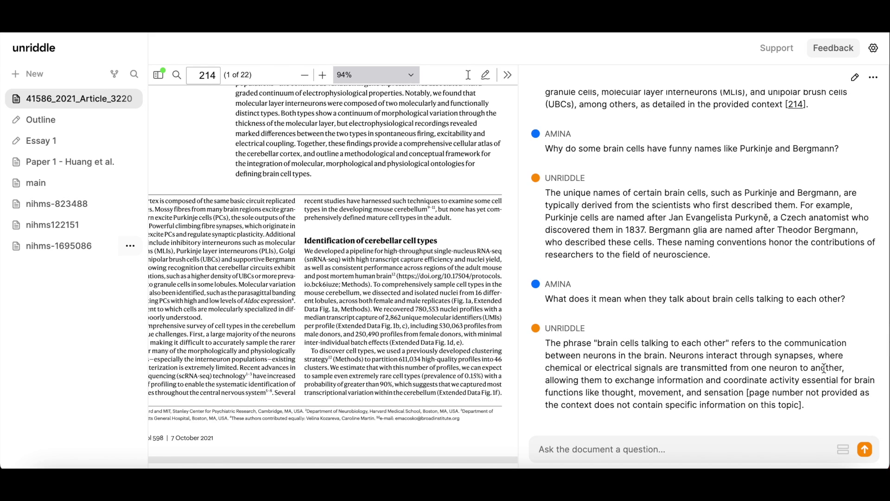
Scroll the paper to page 215 on lobules.
scroll(824, 367, "up", 5)
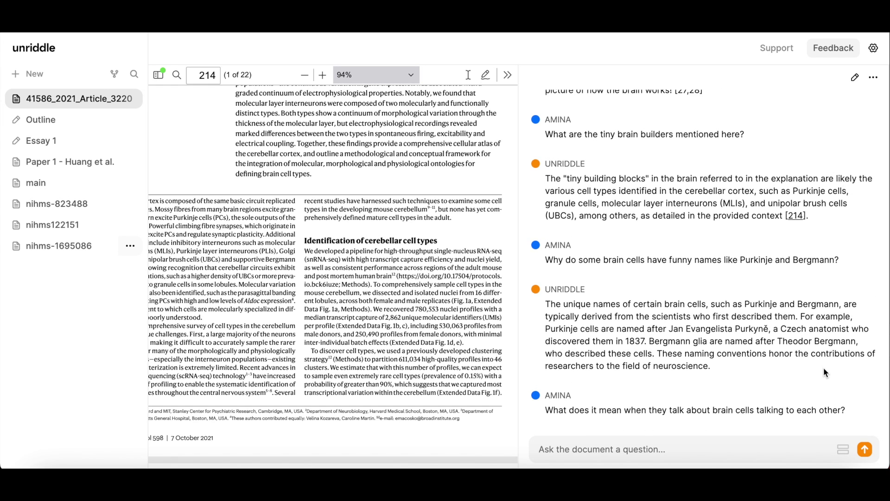
scroll(825, 370, "up", 4)
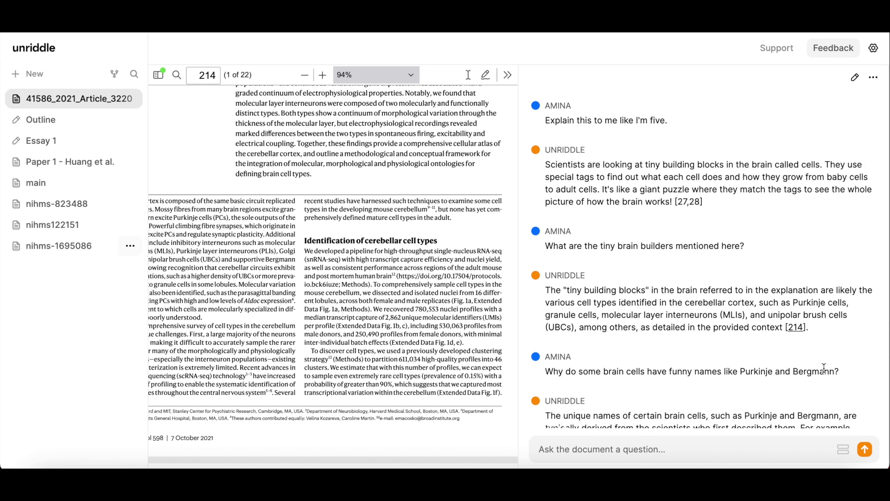
scroll(824, 368, "down", 8)
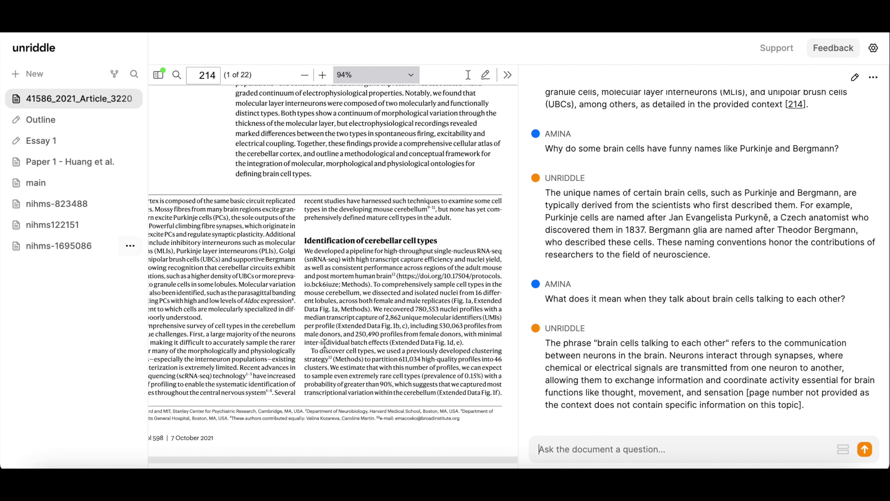
scroll(325, 343, "down", 10)
scroll(325, 343, "left", 3)
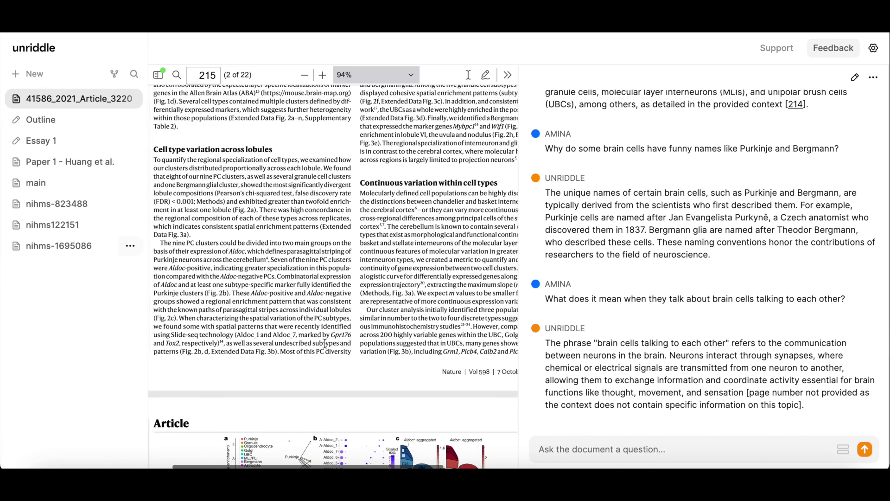
Ask the document 'what is a lobule' in the chat.
left_click(616, 442)
type("what is")
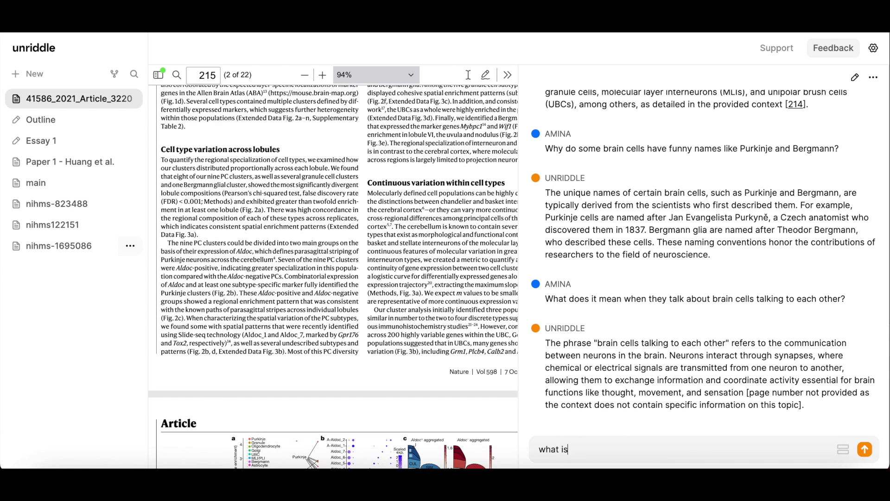
type(" a lobule")
key("Return")
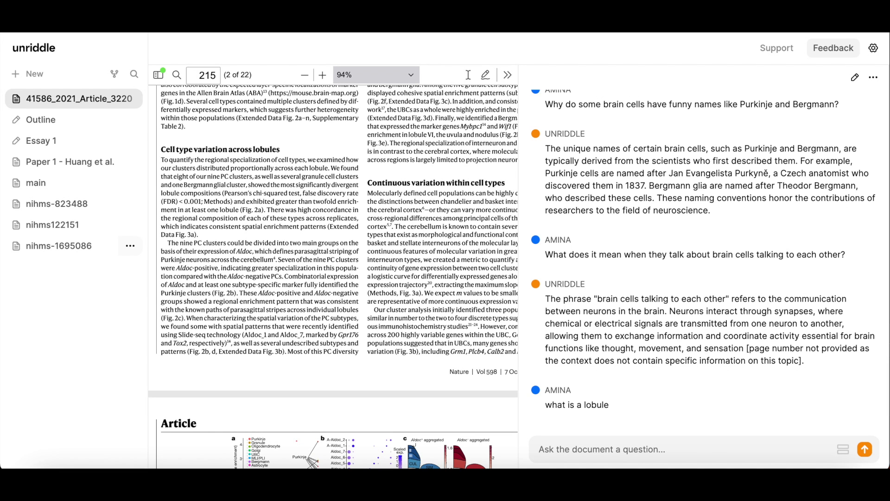